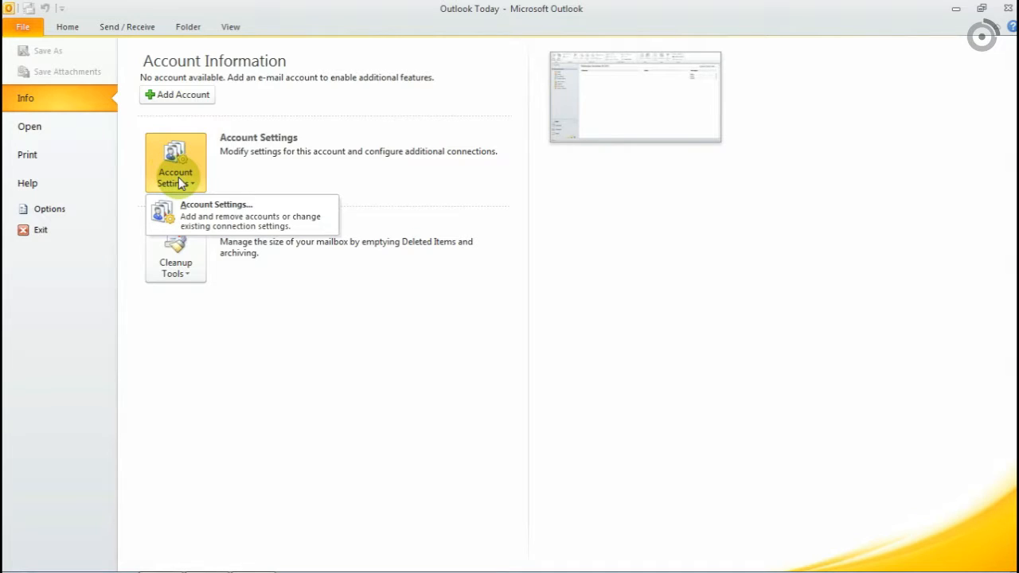
Start adding a new e-mail account with manually configured server settings, choosing the Internet E-mail service
click(199, 212)
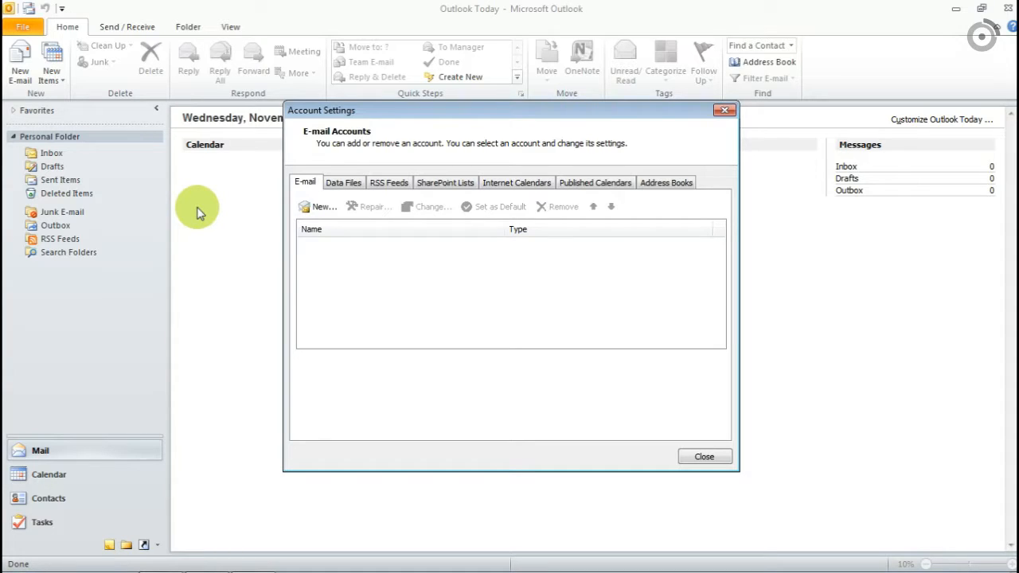
click(307, 206)
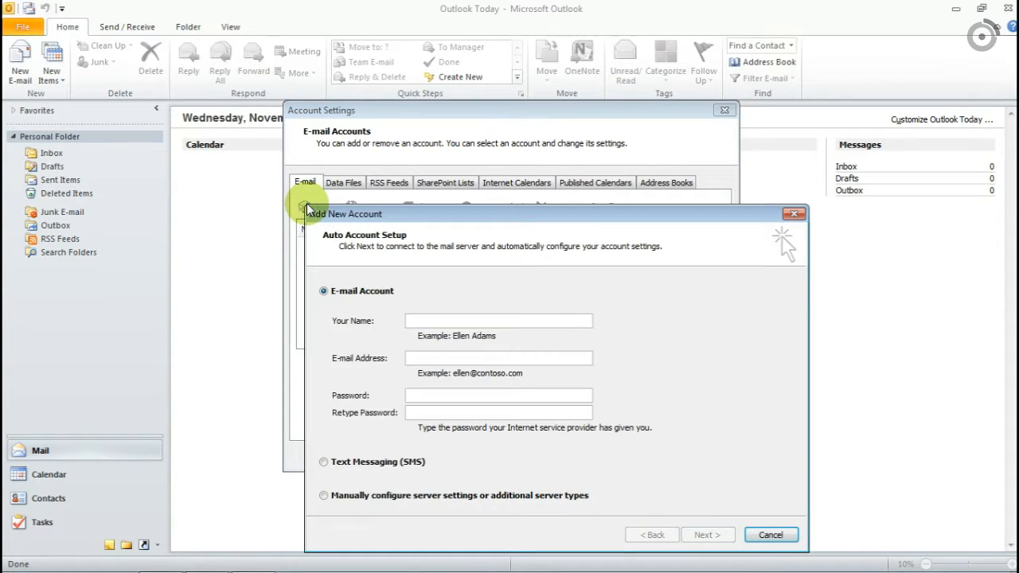
drag(338, 215, 324, 114)
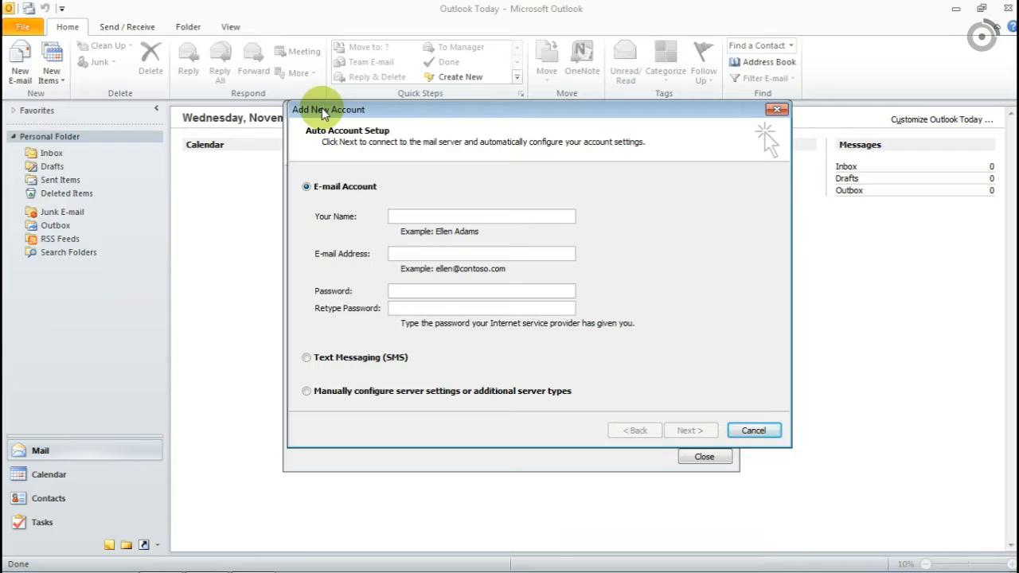
click(307, 391)
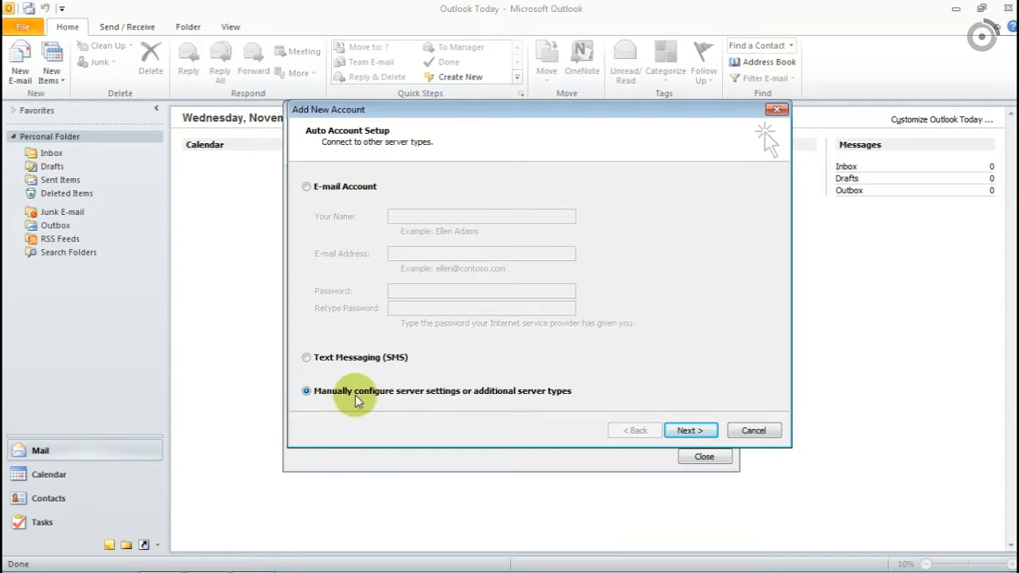
click(683, 431)
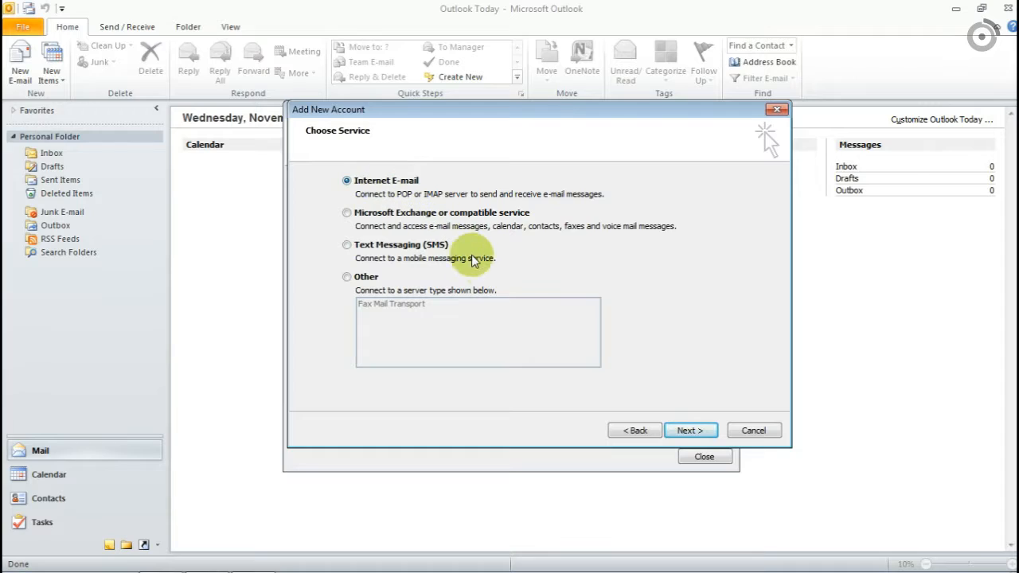
click(678, 431)
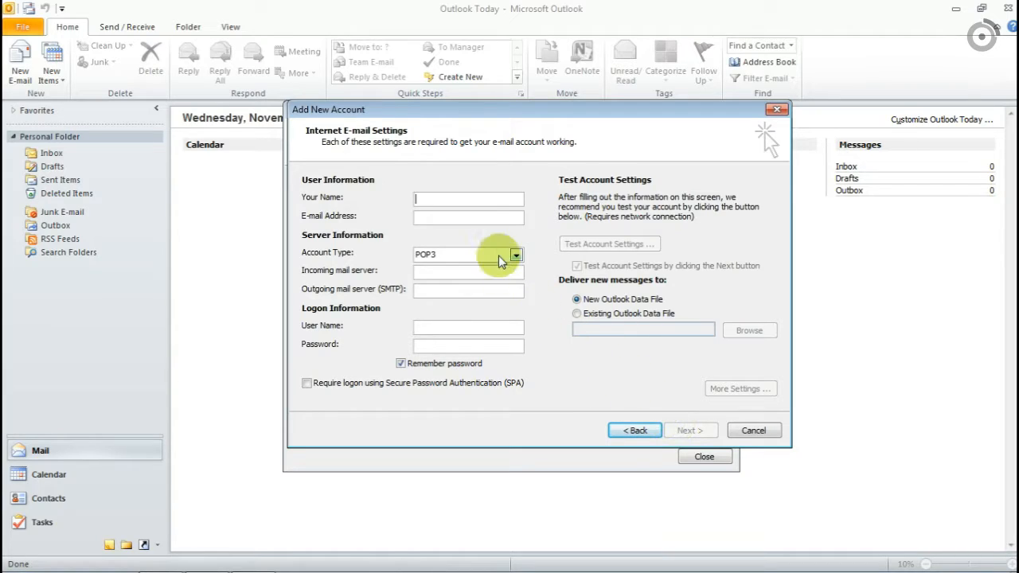
Enter the account holder's full name and e-mail address in the user information
click(467, 205)
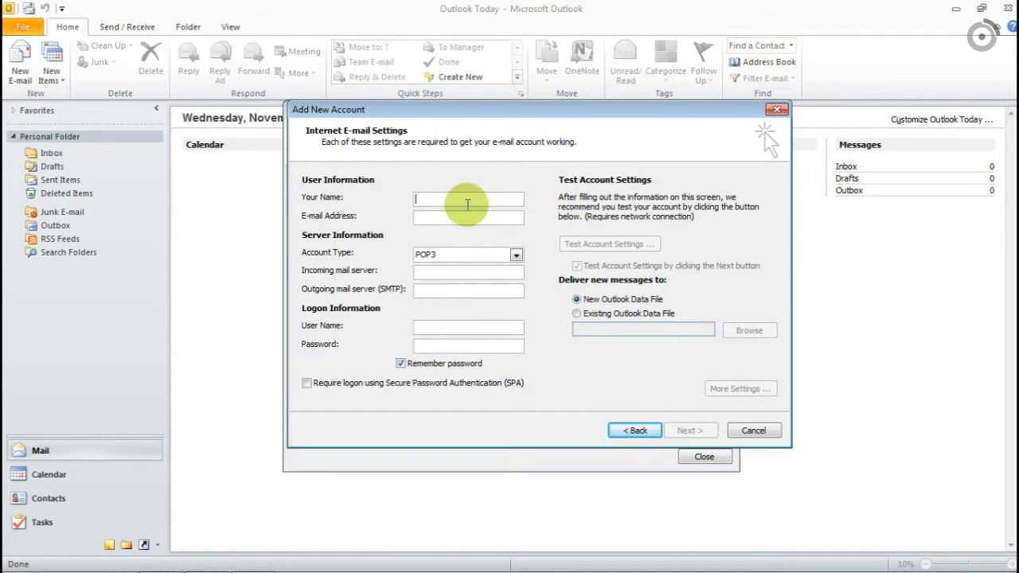
text(Fi)
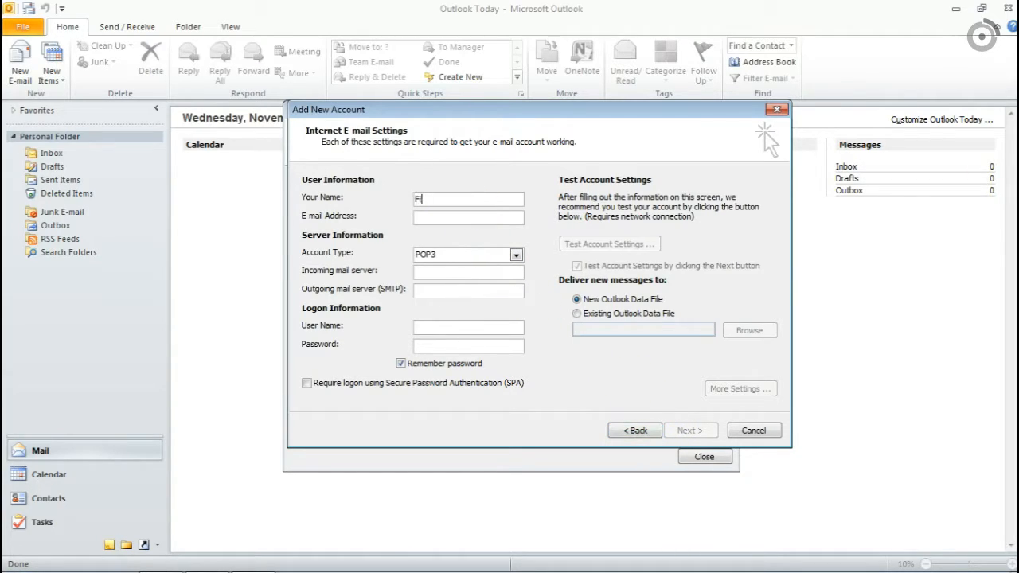
text(rstName LastName)
click(415, 217)
text(name@your)
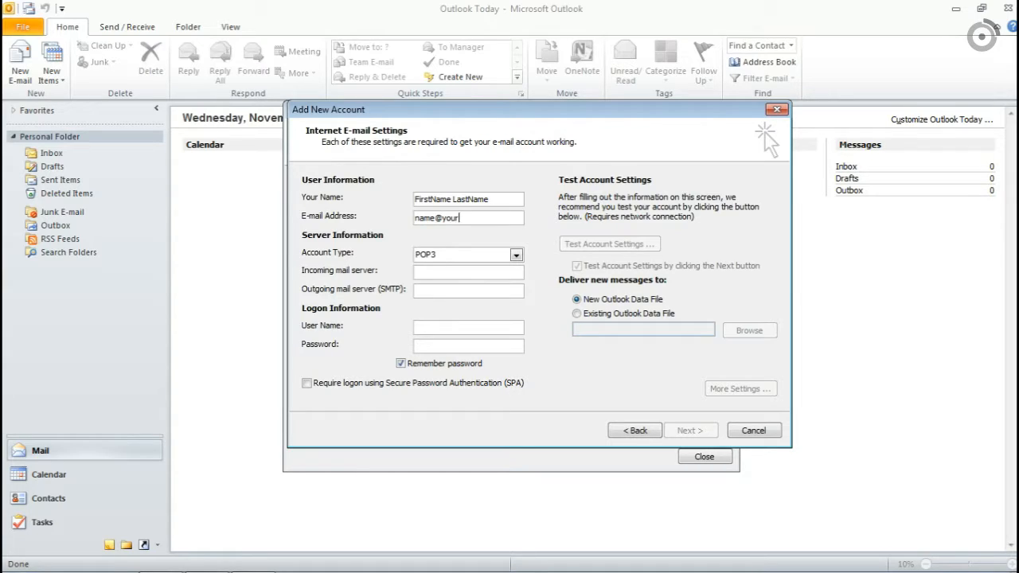
text(domain.com)
Choose POP3 as the account type and set both the incoming and outgoing mail servers to mail.yourdomain.com
click(516, 255)
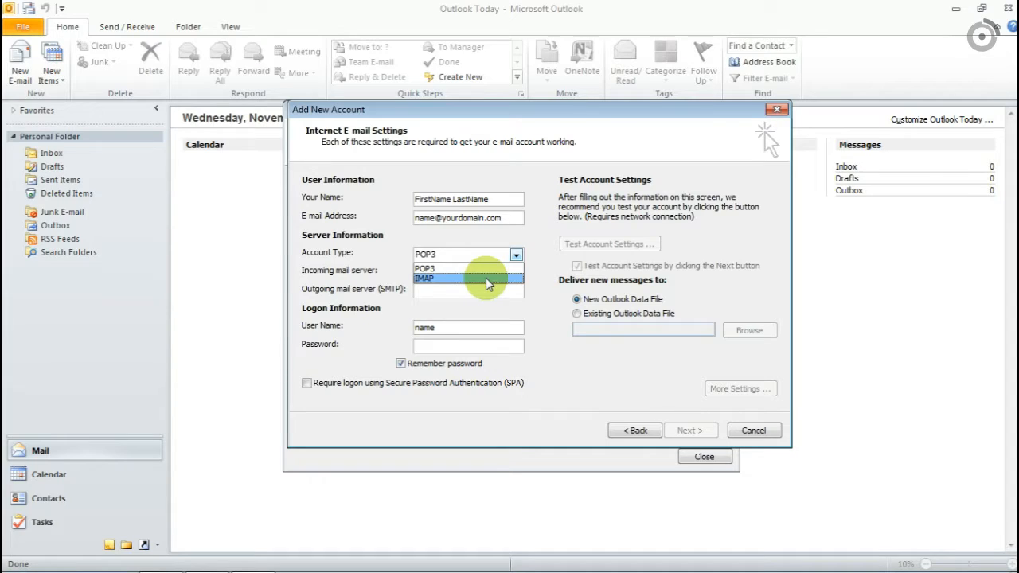
click(485, 269)
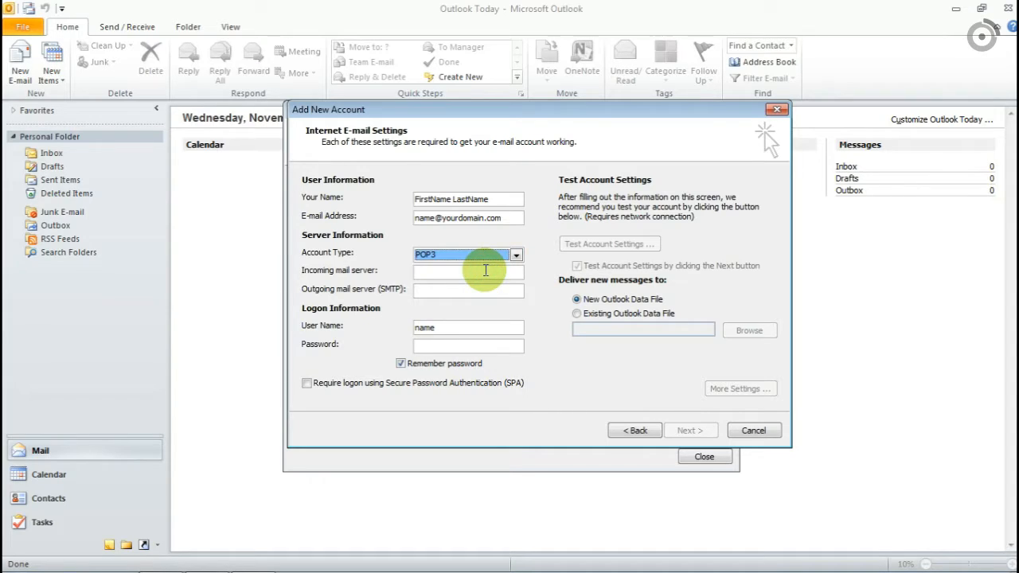
click(485, 271)
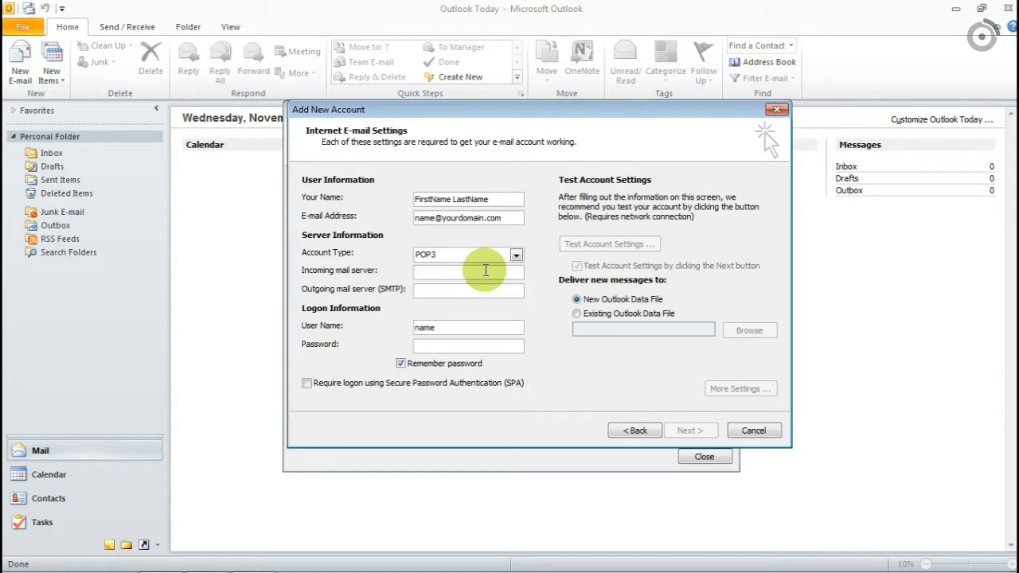
text(mail.yourdomain.com)
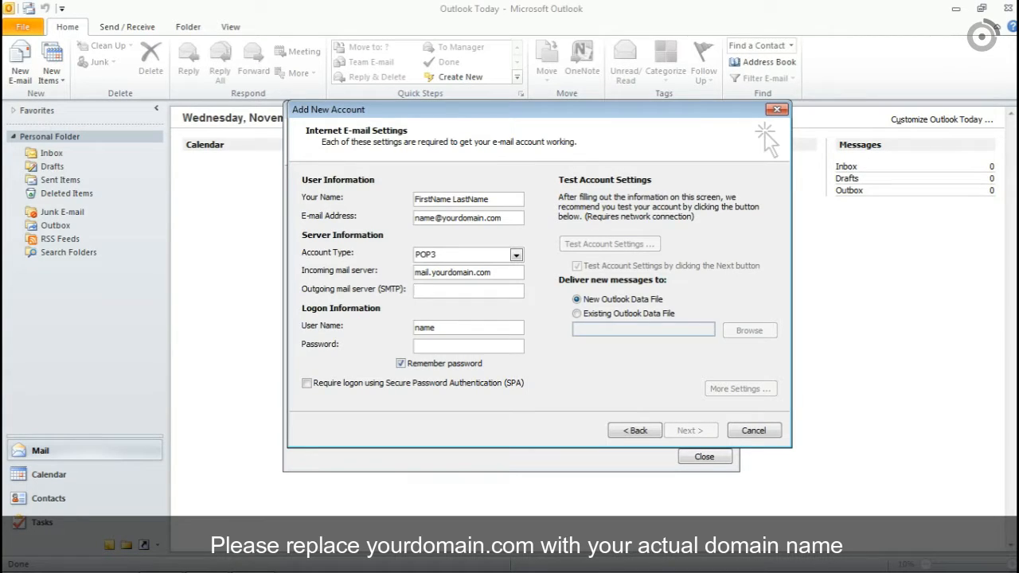
text(mail.)
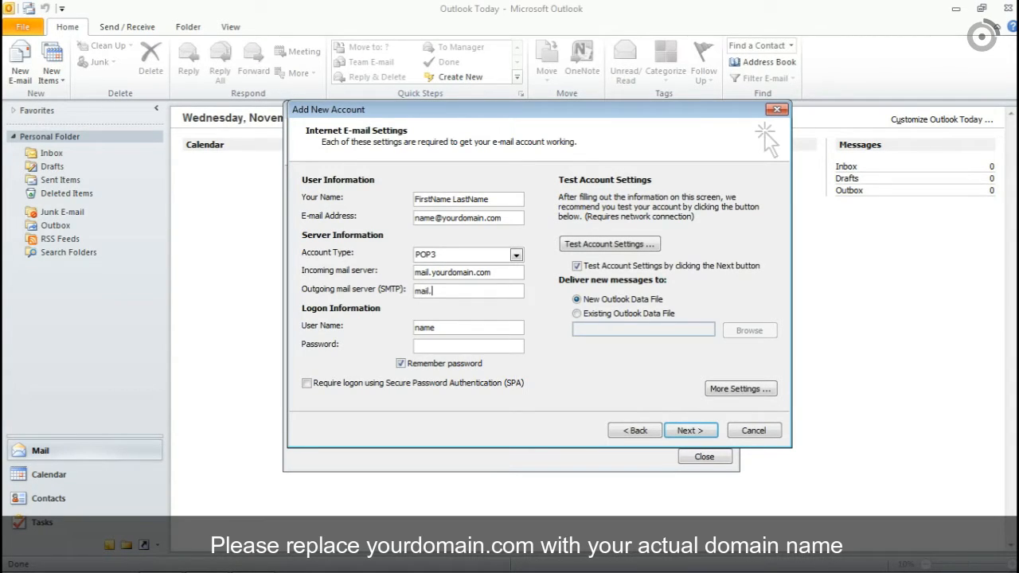
text(yourdomain.com)
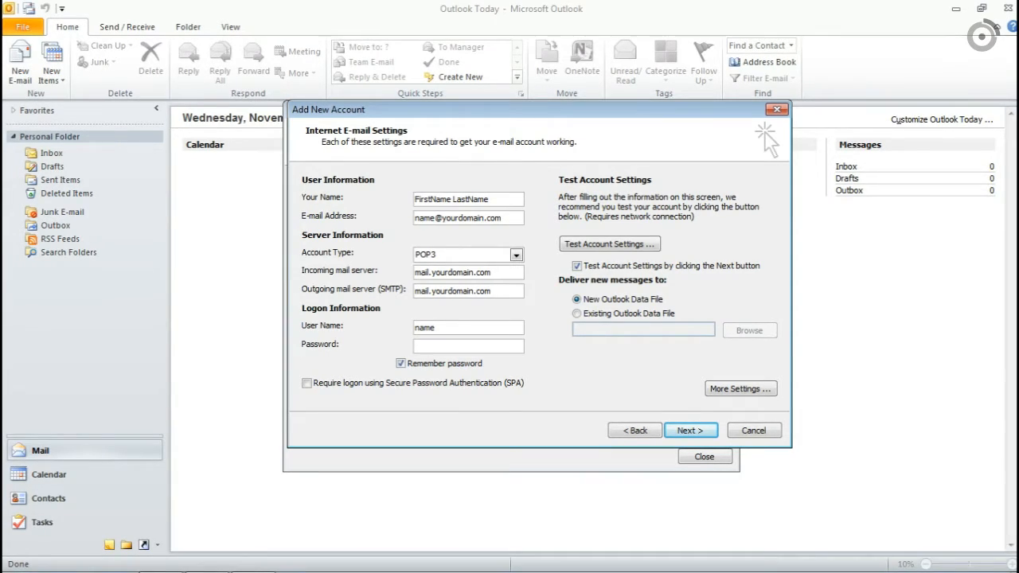
Replace the logon user name with the full e-mail address and enter the account password
double_click(458, 328)
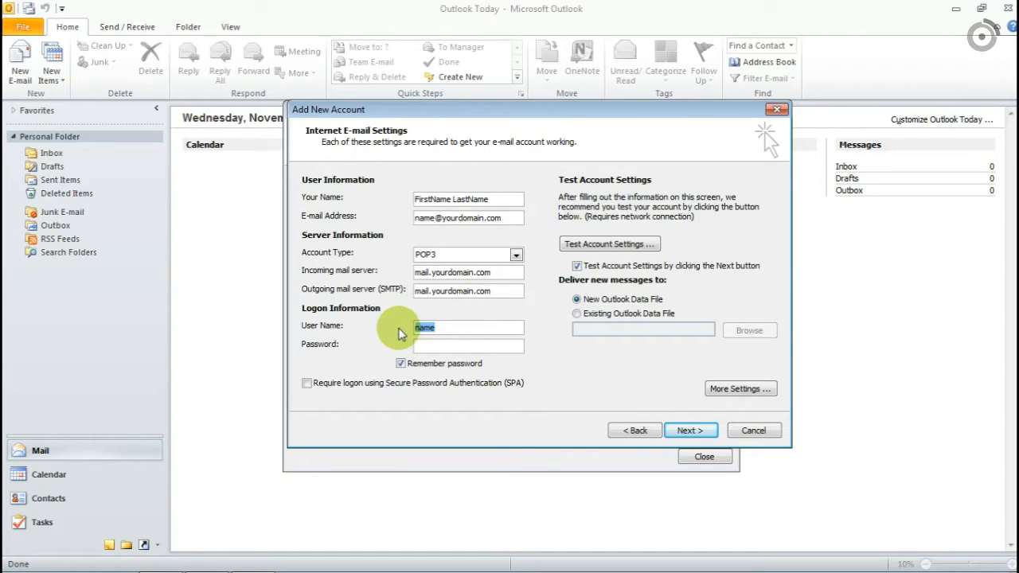
text(name@)
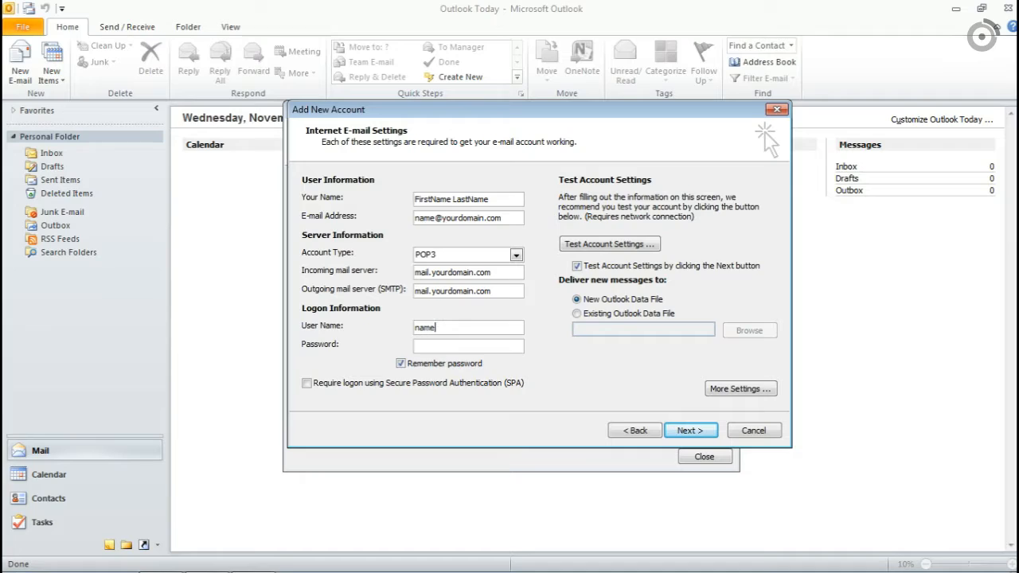
text(yourdomain.com)
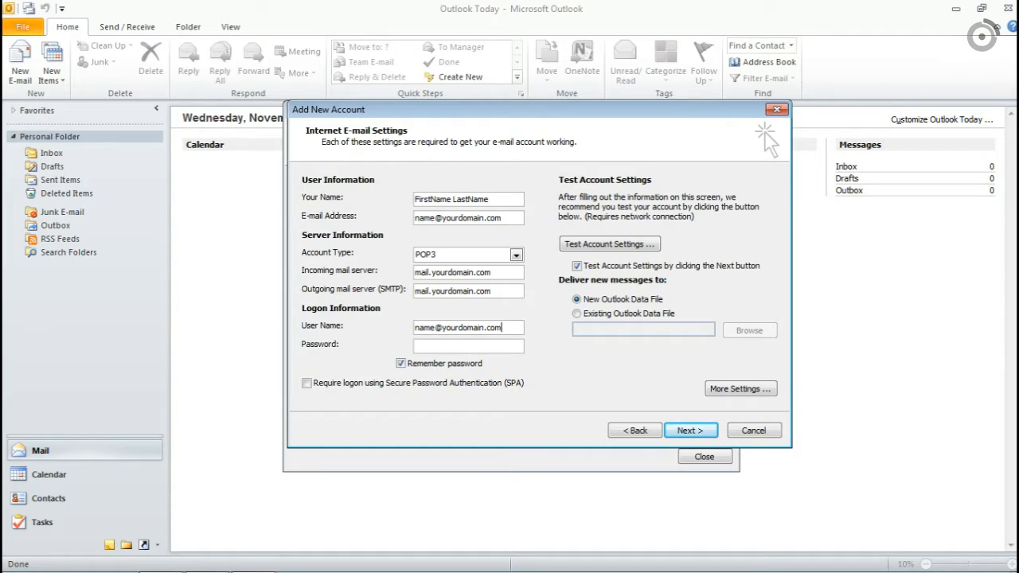
click(416, 347)
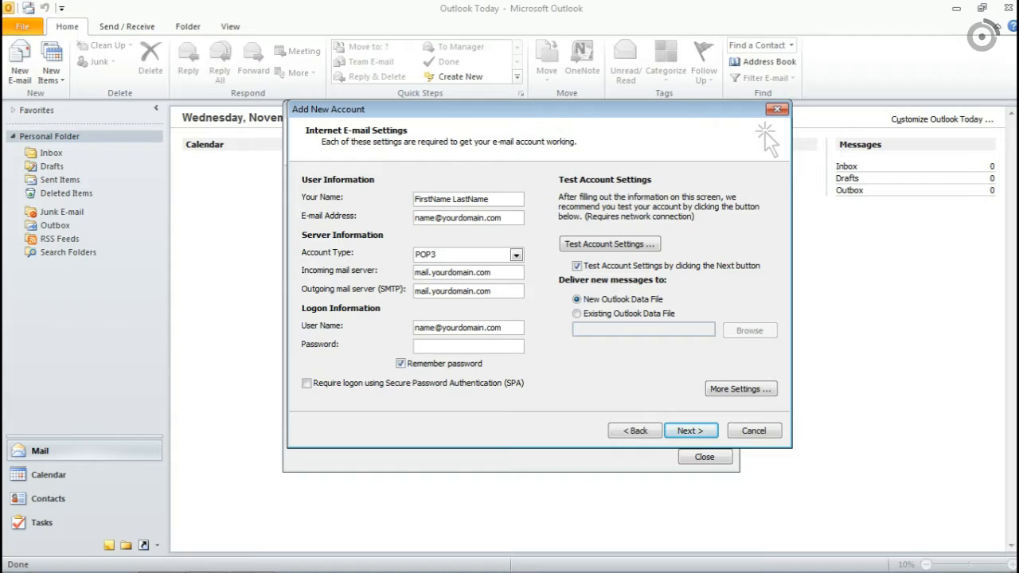
text(*****)
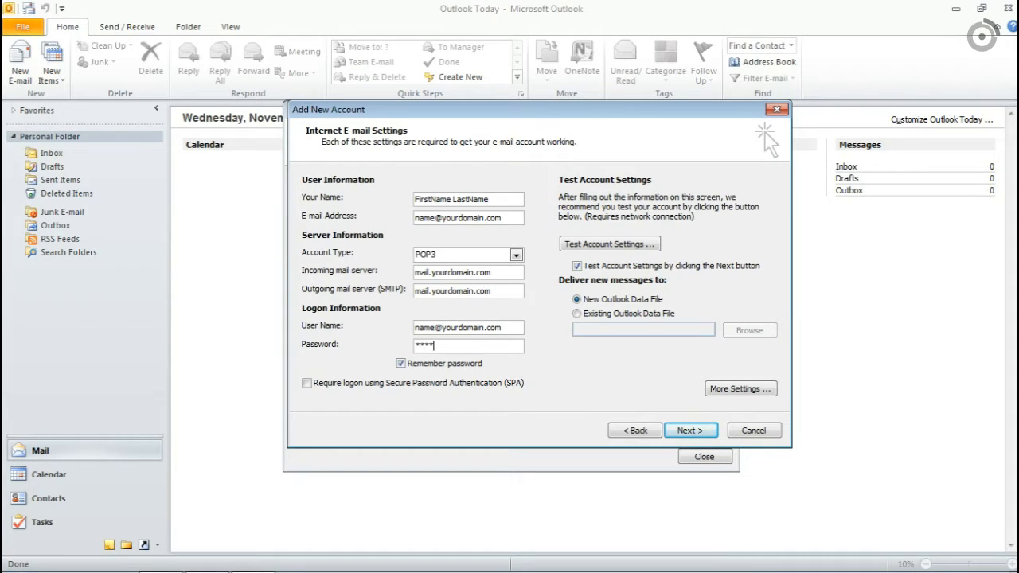
text(*****)
Require authentication for the outgoing SMTP server, using the same settings as the incoming mail server
click(719, 390)
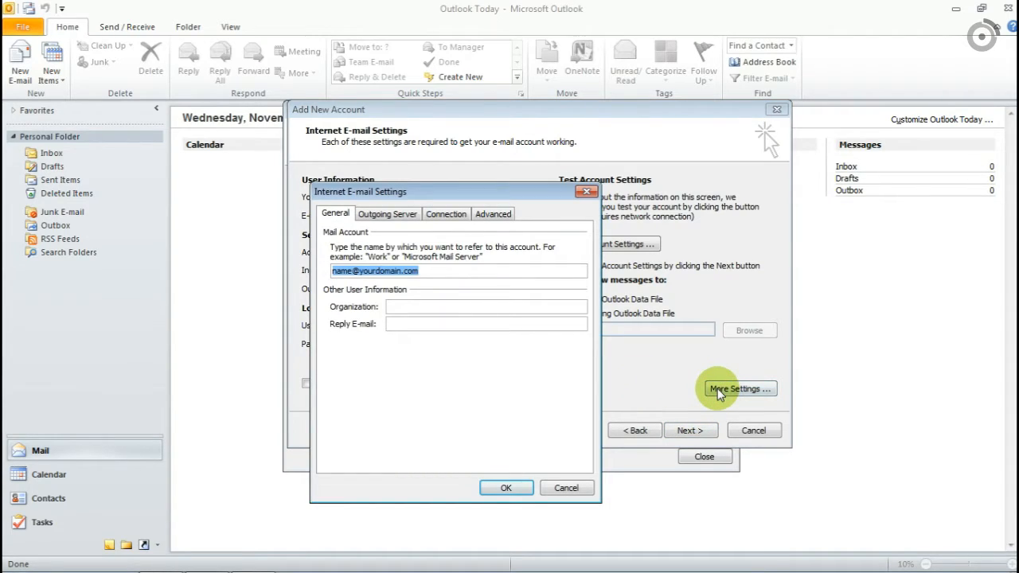
drag(464, 193, 517, 122)
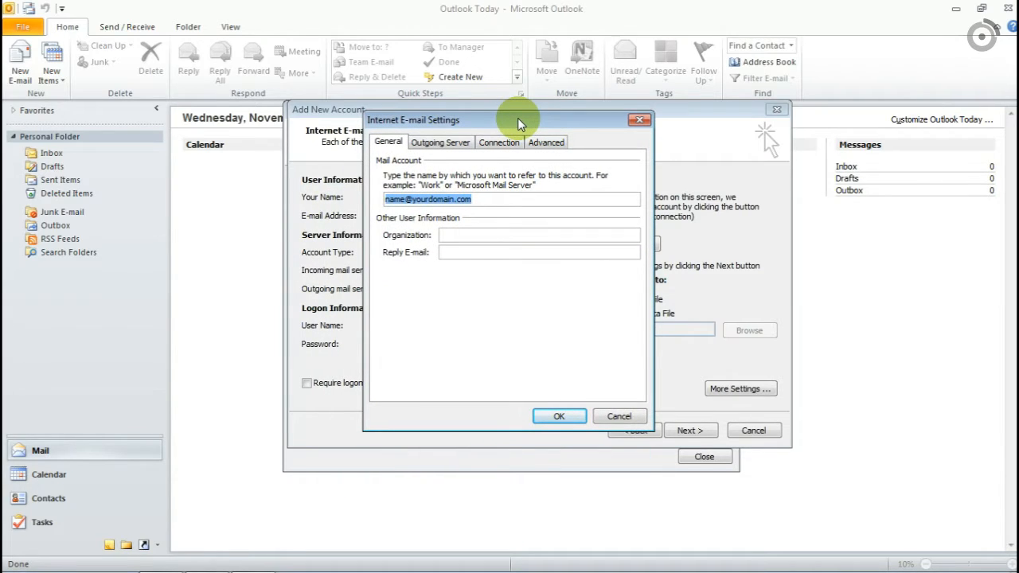
click(452, 143)
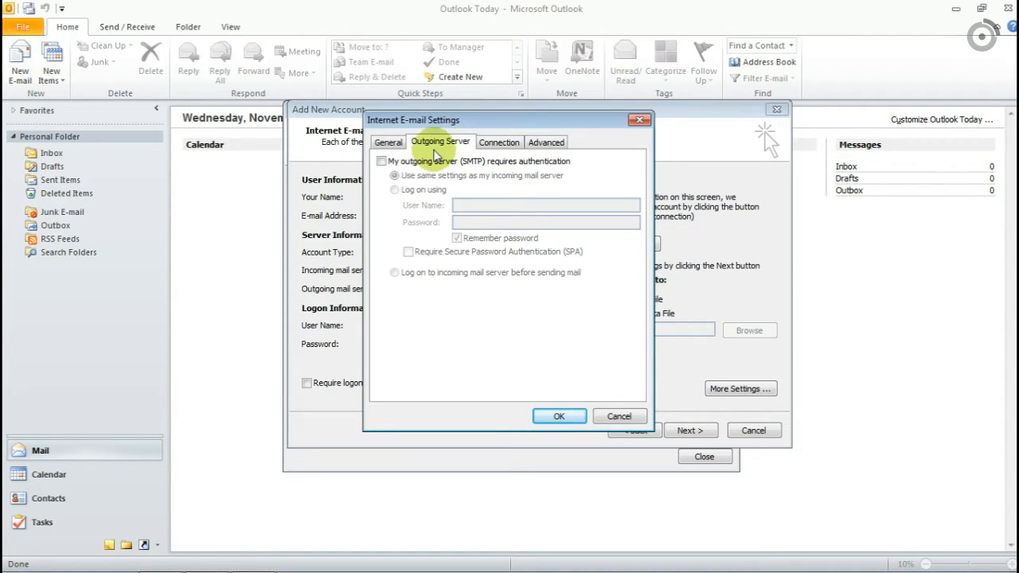
click(422, 162)
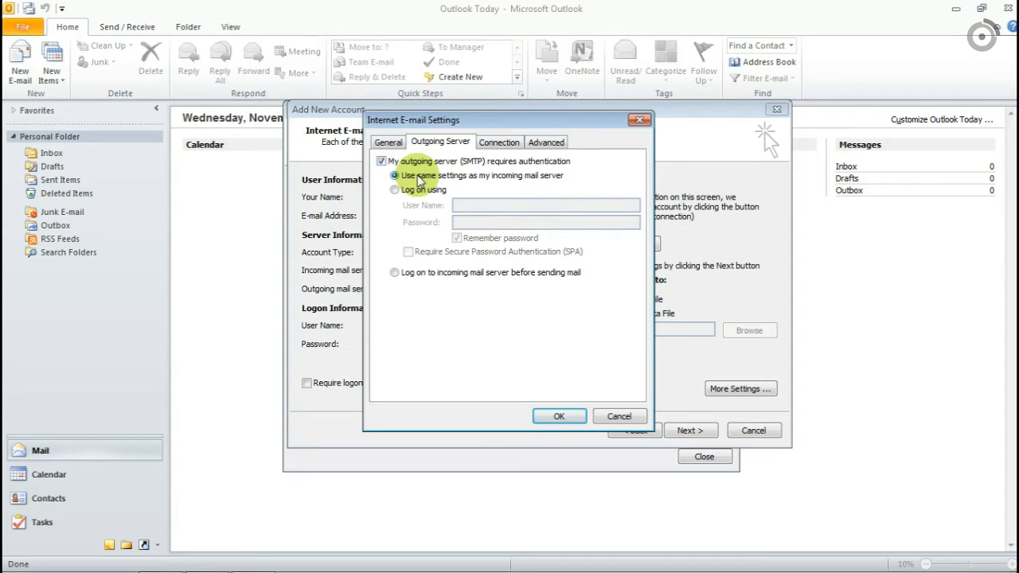
Set the incoming POP3 server port to 995 and require an encrypted SSL connection
click(541, 144)
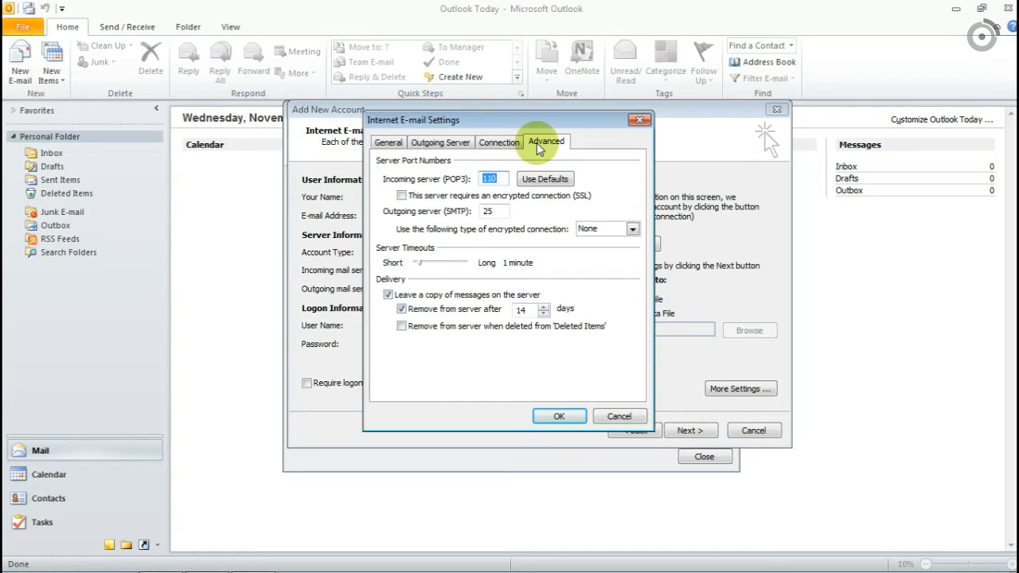
click(507, 178)
key(BackSpace)
key(BackSpace)
key(BackSpace)
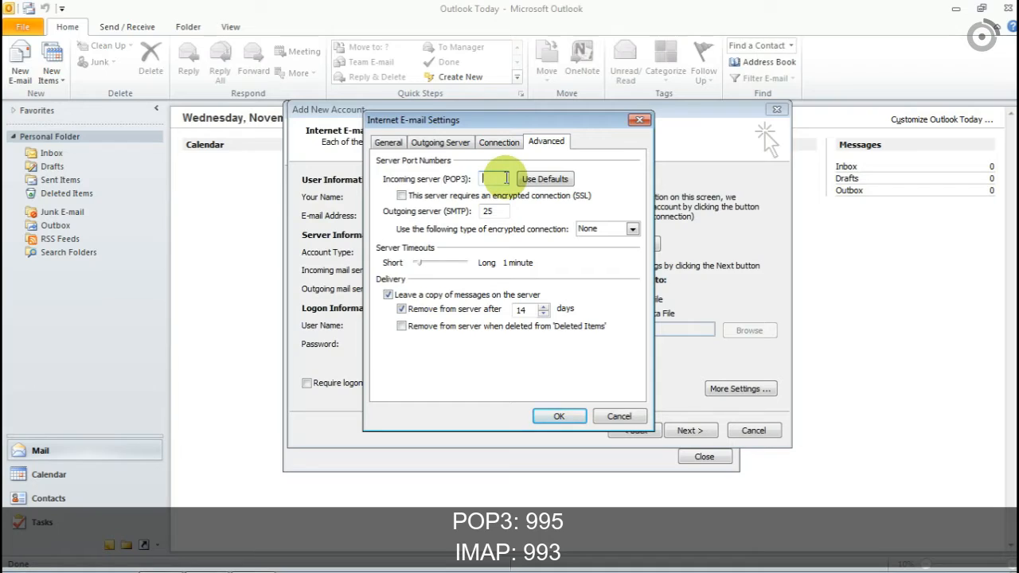
text(995)
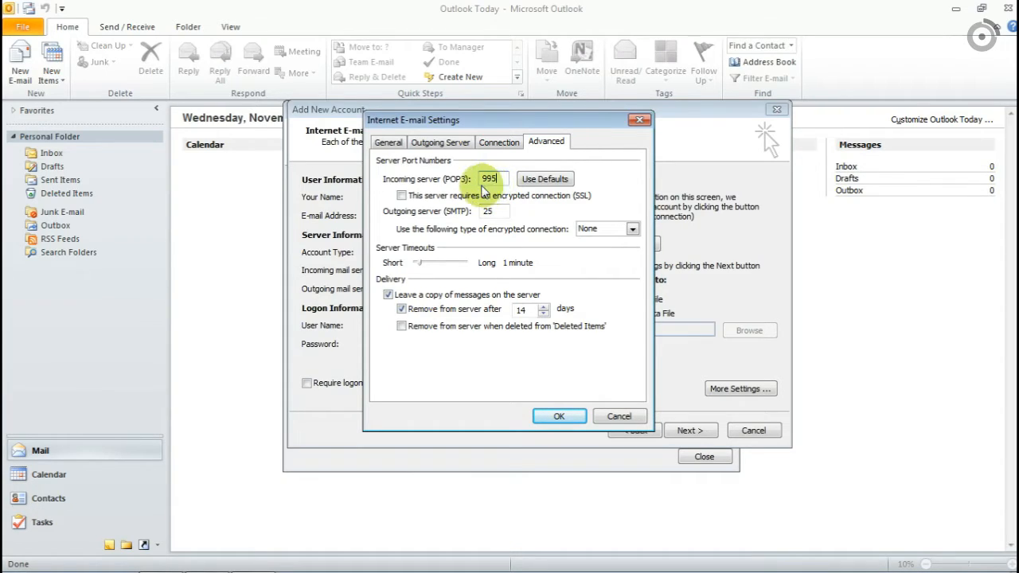
click(429, 195)
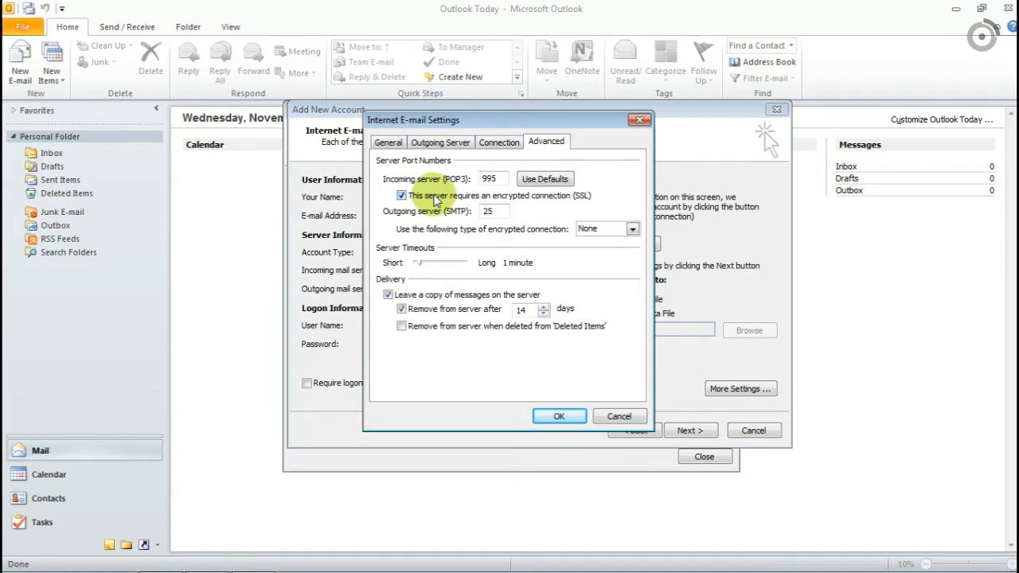
Set the outgoing SMTP server port to 465 with SSL encryption and accept the additional account settings
click(494, 212)
key(BackSpace)
key(BackSpace)
text(465)
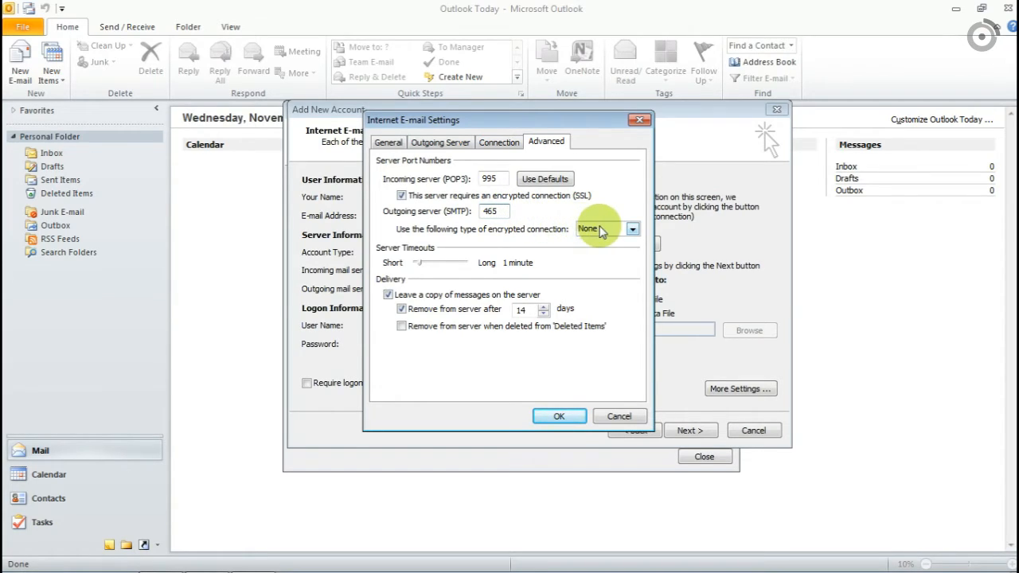
click(598, 228)
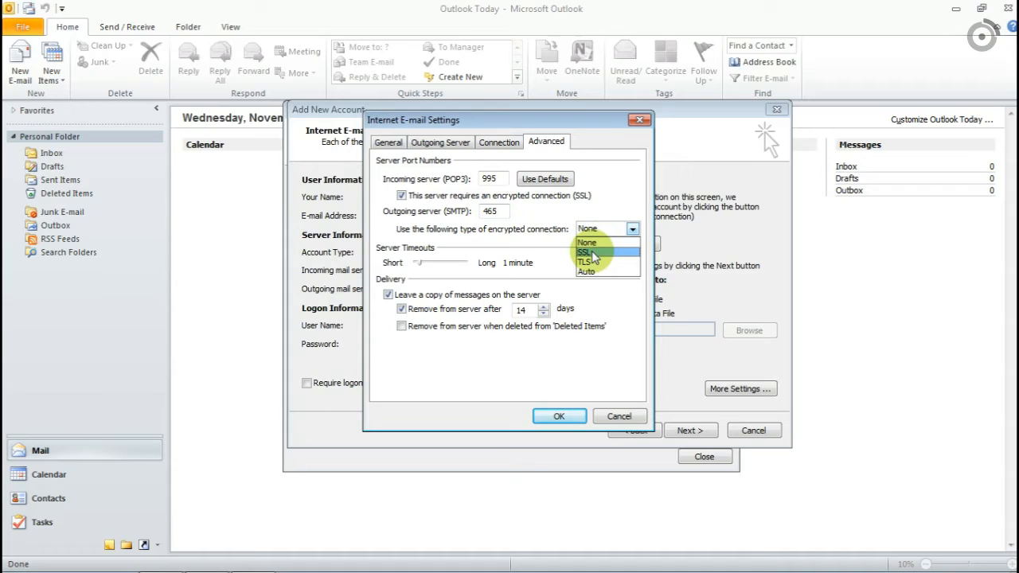
click(593, 255)
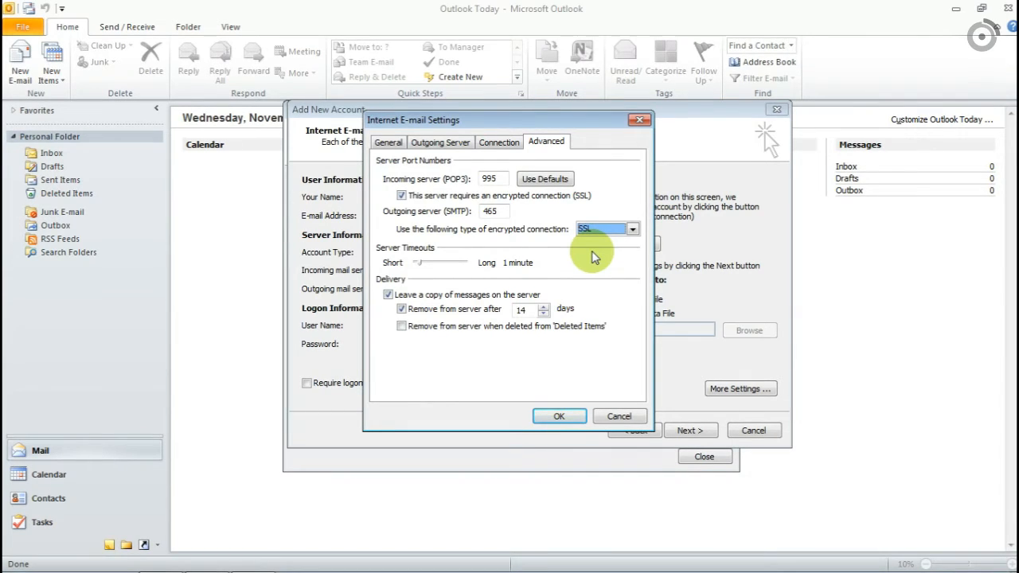
click(568, 415)
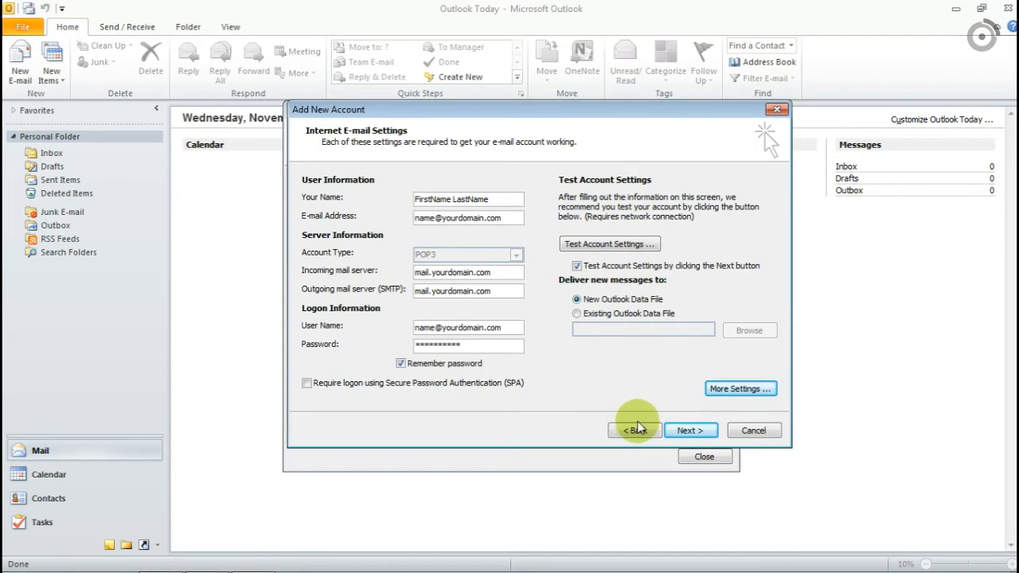
Run the account settings test, agreeing to continue using the server despite its unverified security certificate
click(679, 430)
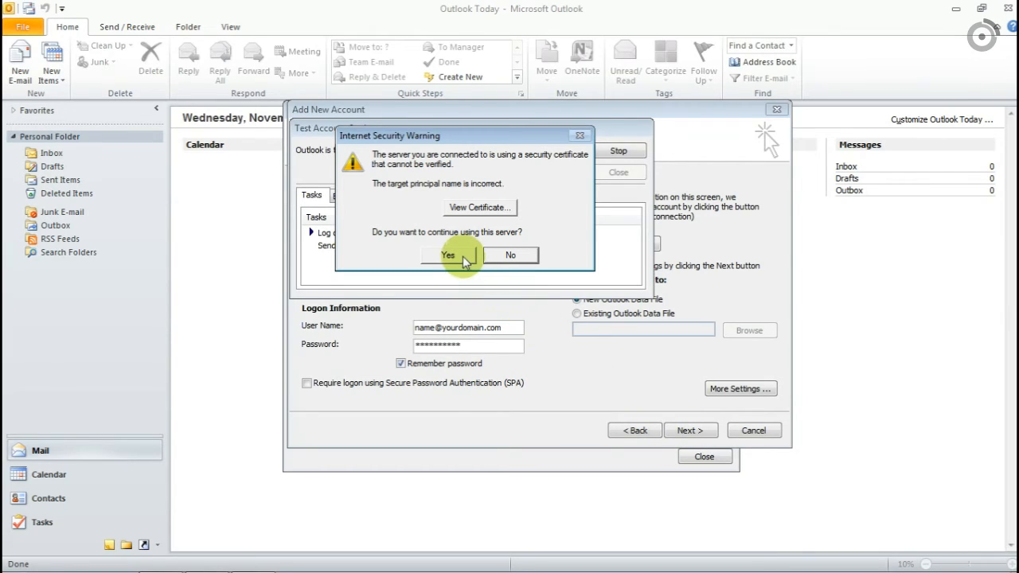
click(448, 254)
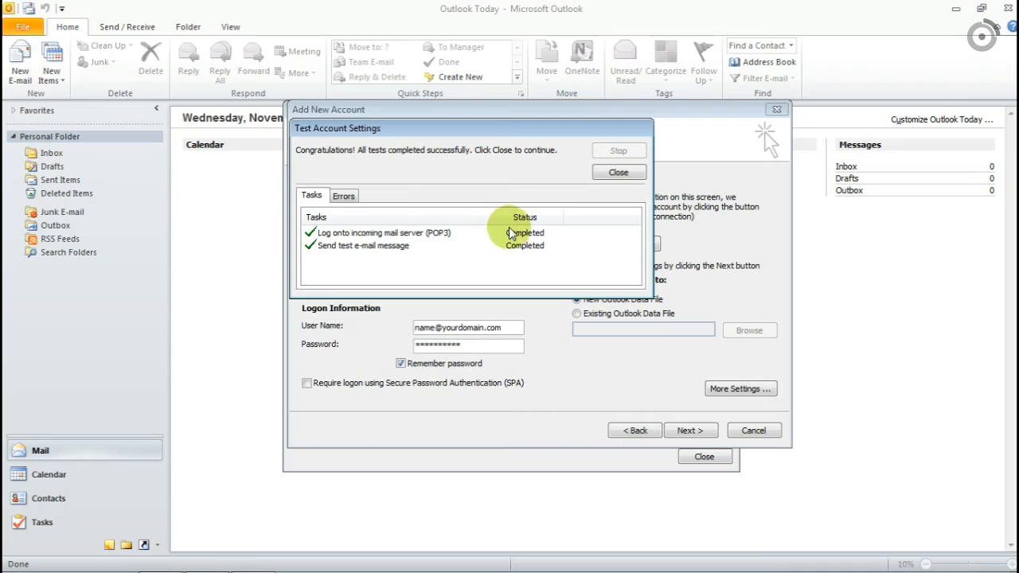
click(606, 174)
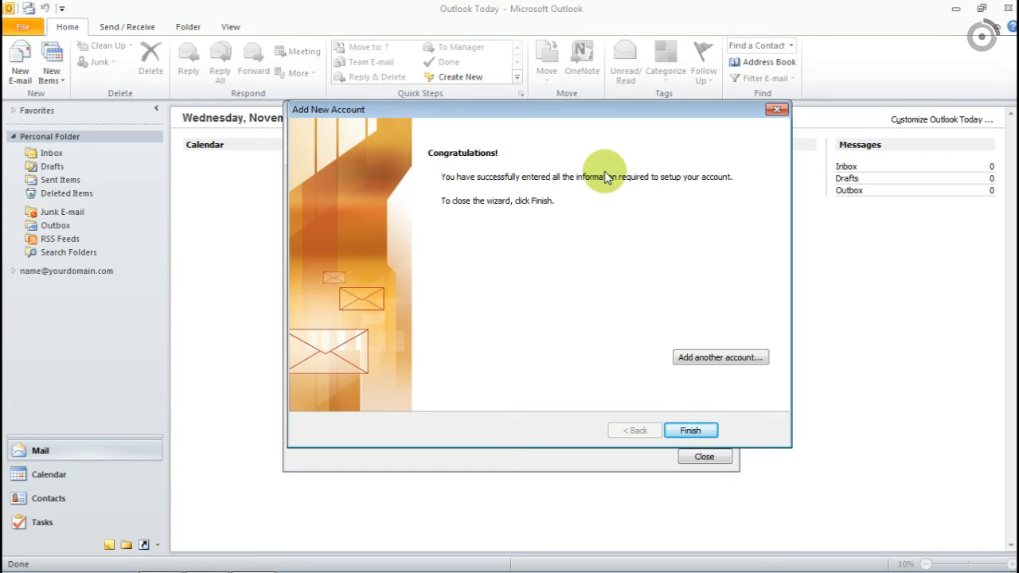
Finish the account setup, close the account settings and expand the new account's mail folders
click(679, 431)
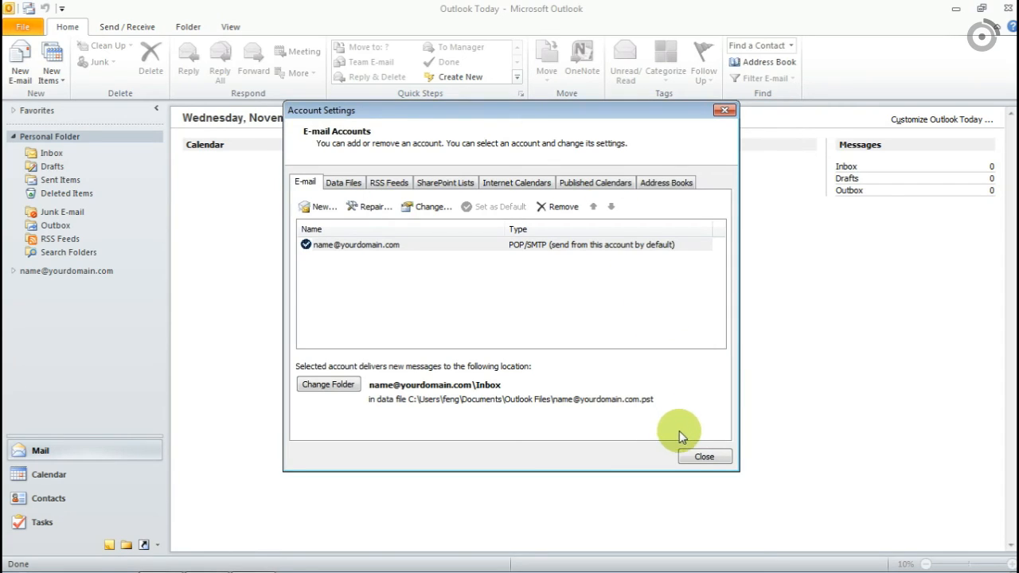
click(692, 457)
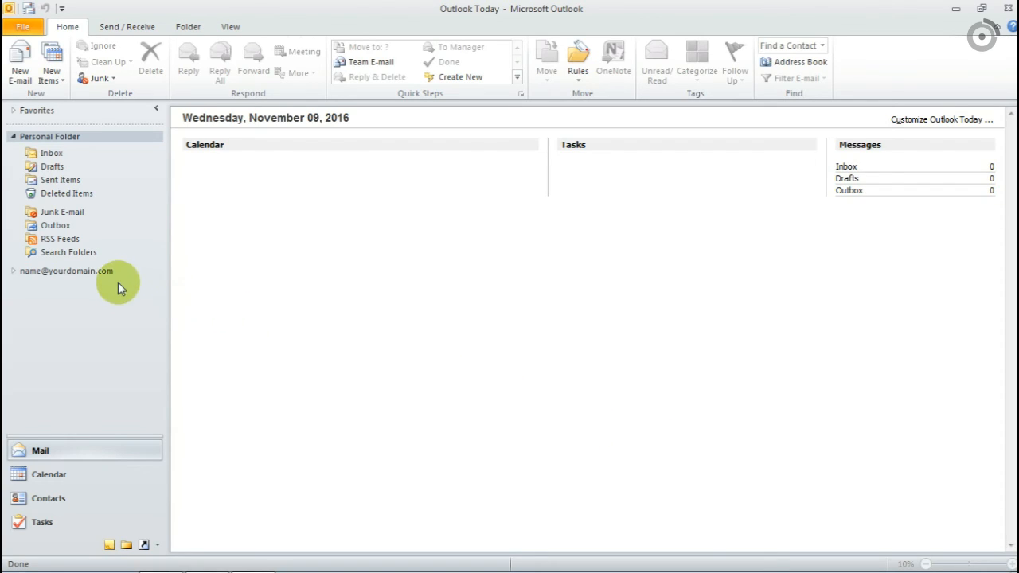
double_click(100, 272)
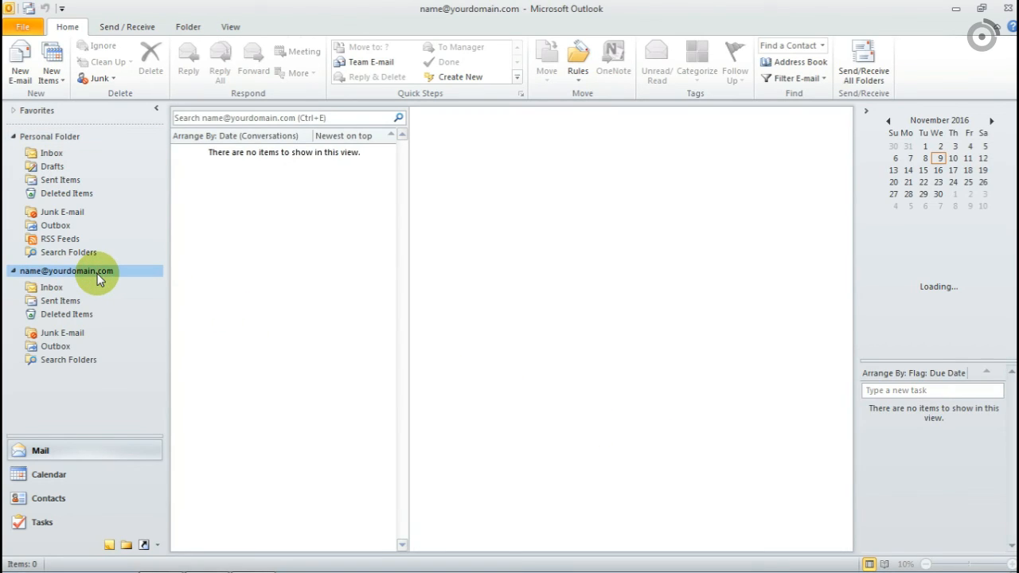